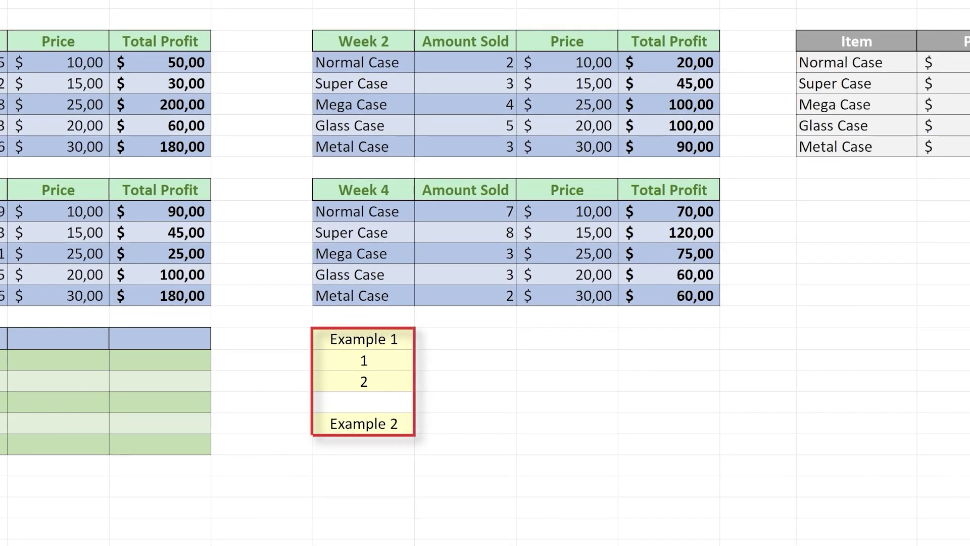
Step: Copy the values 1 and 2 below Example 1 and paste them with their formatting into H20:H21
{"action": "left_click_drag", "start_coordinate": [357, 365], "coordinate": [362, 380]}
{"action": "right_click", "coordinate": [362, 382]}
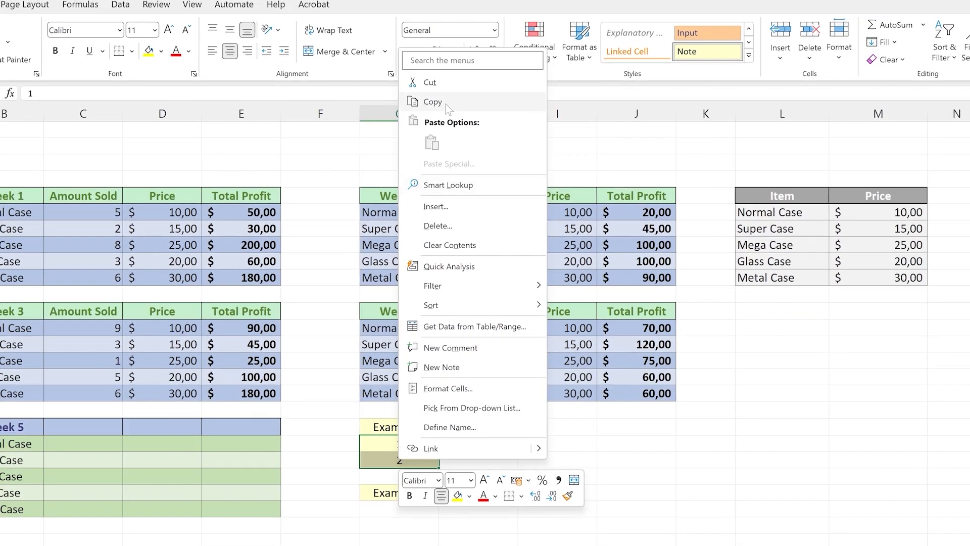
{"action": "left_click", "coordinate": [446, 101]}
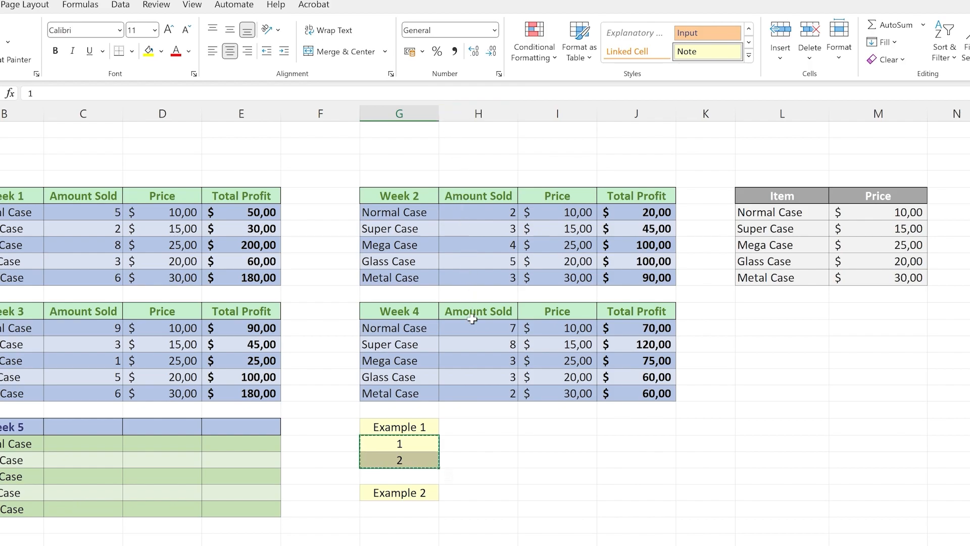
{"action": "left_click", "coordinate": [478, 444]}
{"action": "left_click_drag", "start_coordinate": [478, 444], "coordinate": [478, 461]}
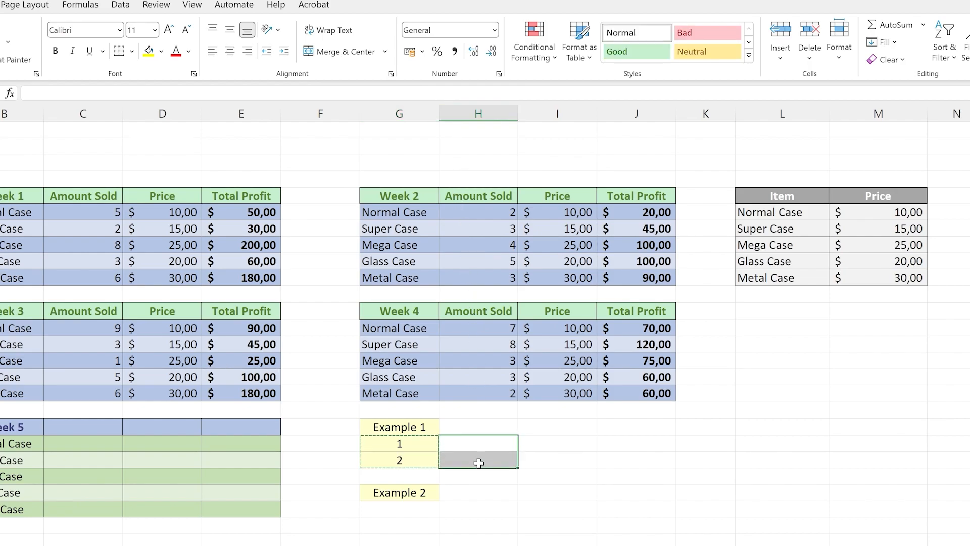
{"action": "right_click", "coordinate": [479, 463]}
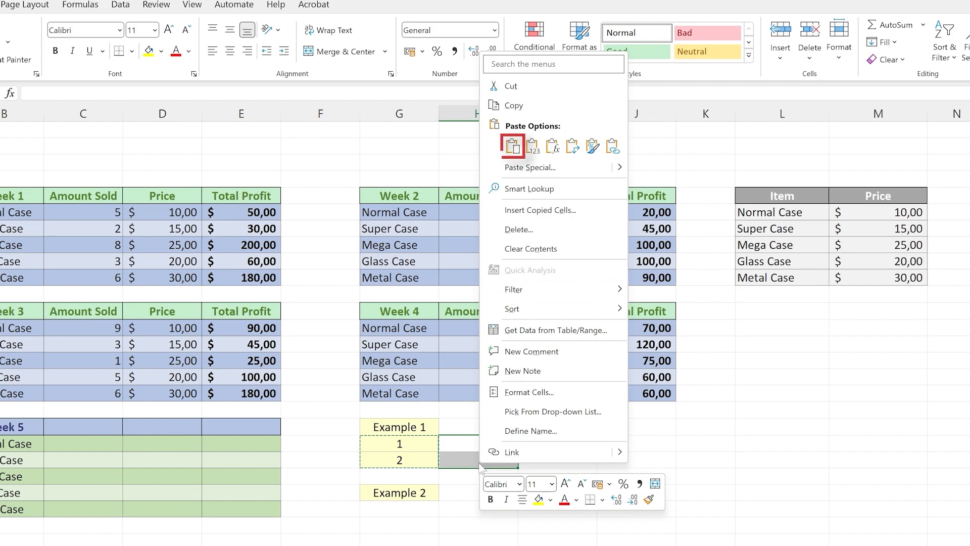
{"action": "left_click", "coordinate": [519, 146]}
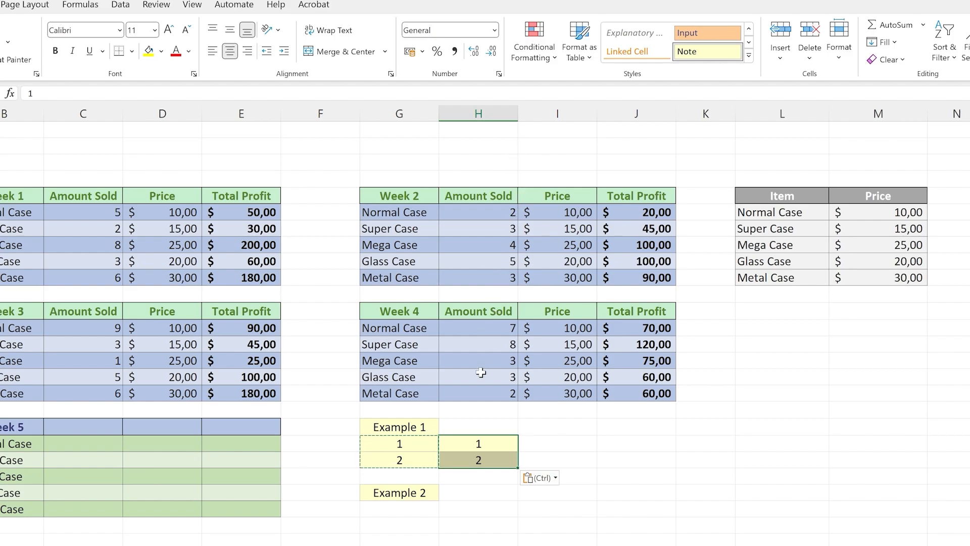
Step: Cut the Example 2 heading and paste it into cell H19, beside the Example 1 heading
{"action": "left_click", "coordinate": [414, 492]}
{"action": "right_click", "coordinate": [414, 491]}
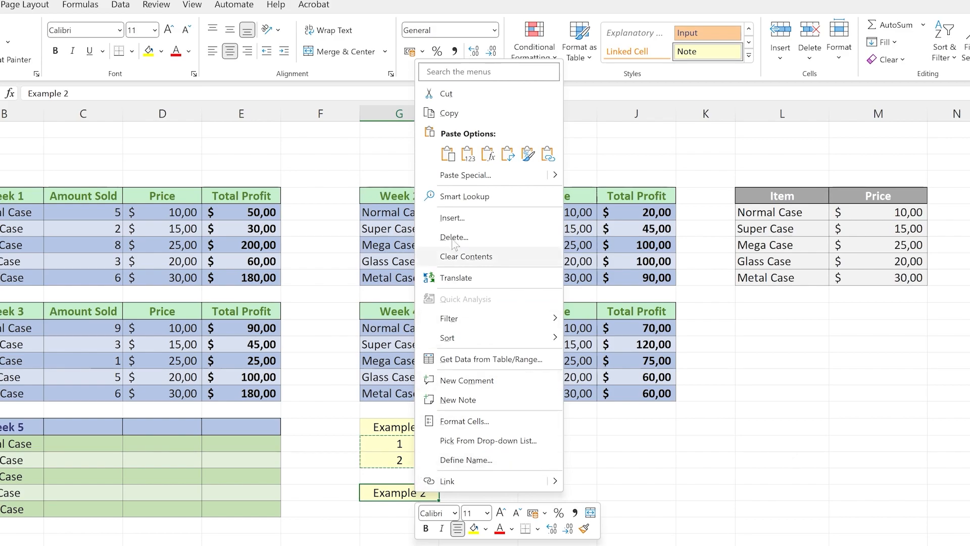
{"action": "key", "text": "Escape"}
{"action": "key", "text": "ctrl+c"}
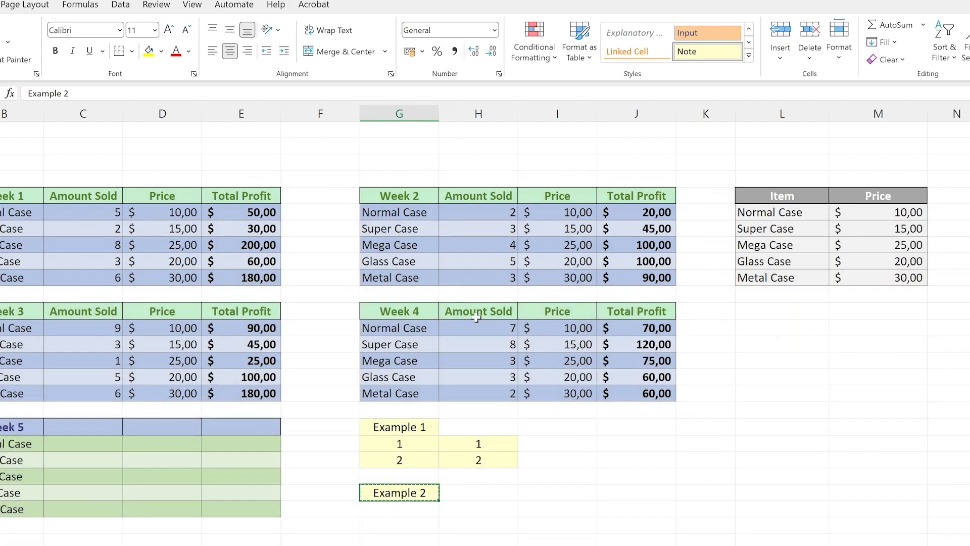
{"action": "right_click", "coordinate": [473, 428]}
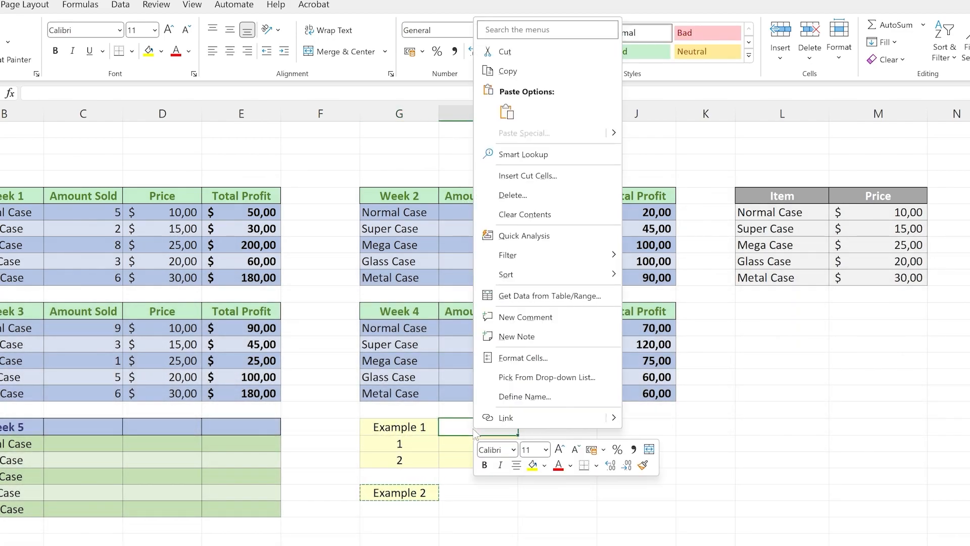
{"action": "left_click", "coordinate": [511, 113]}
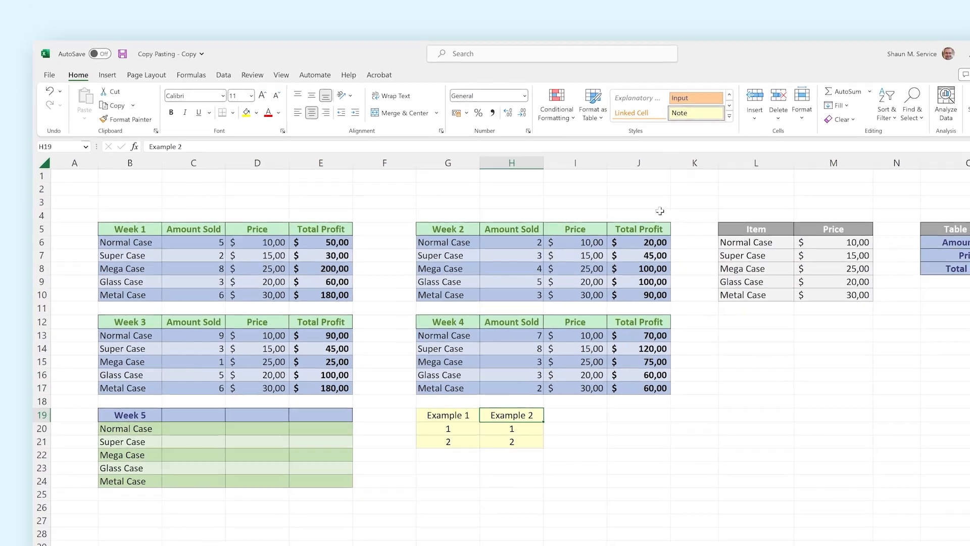
Step: Copy the prices M6:M10 from the item table and paste only their values into the Week 5 price cells D20:D24
{"action": "left_click_drag", "start_coordinate": [815, 242], "coordinate": [816, 295]}
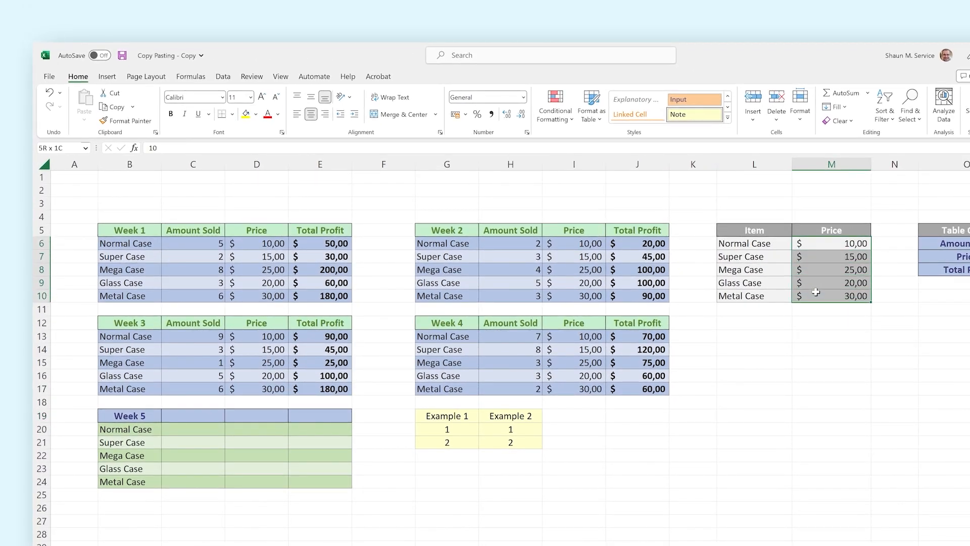
{"action": "right_click", "coordinate": [816, 295]}
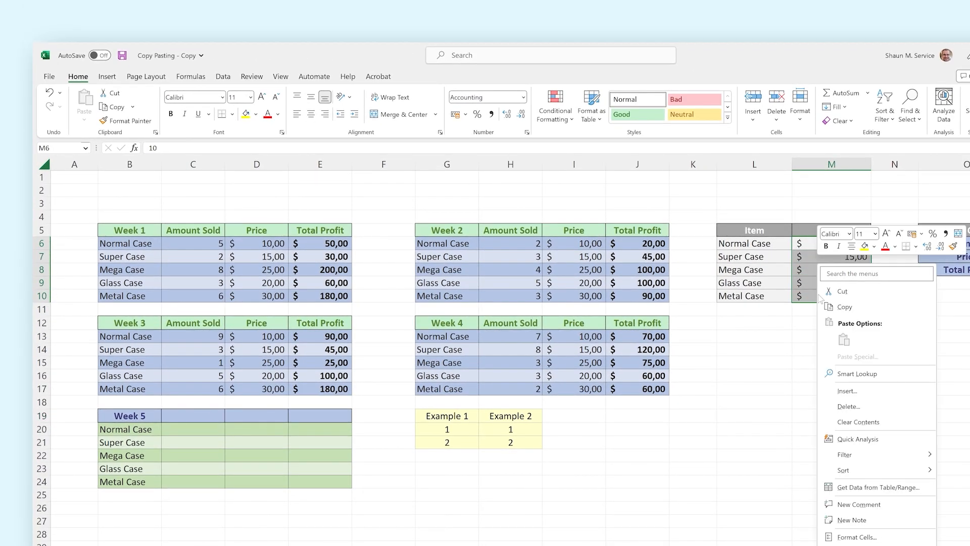
{"action": "left_click", "coordinate": [837, 303]}
{"action": "left_click_drag", "start_coordinate": [255, 431], "coordinate": [257, 481]}
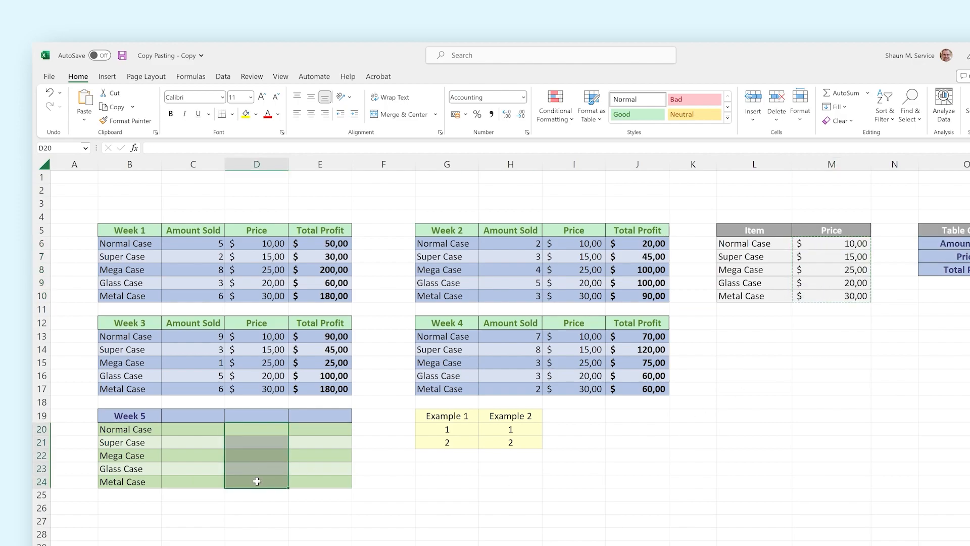
{"action": "right_click", "coordinate": [265, 434]}
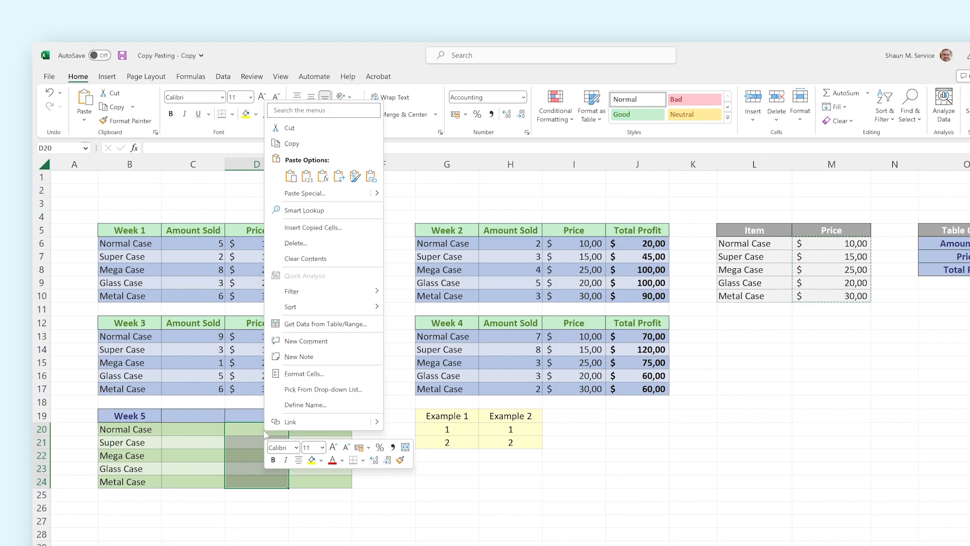
{"action": "left_click", "coordinate": [306, 177]}
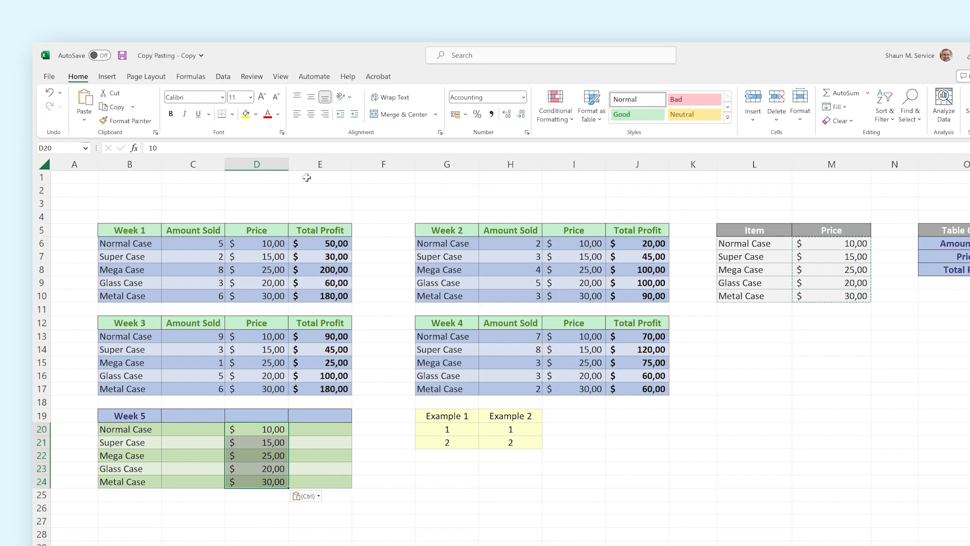
Step: Copy the Week 3 Total Profit cells E13:E17 and paste only their formulas into the Week 5 cells E20:E24
{"action": "left_click_drag", "start_coordinate": [329, 336], "coordinate": [329, 387]}
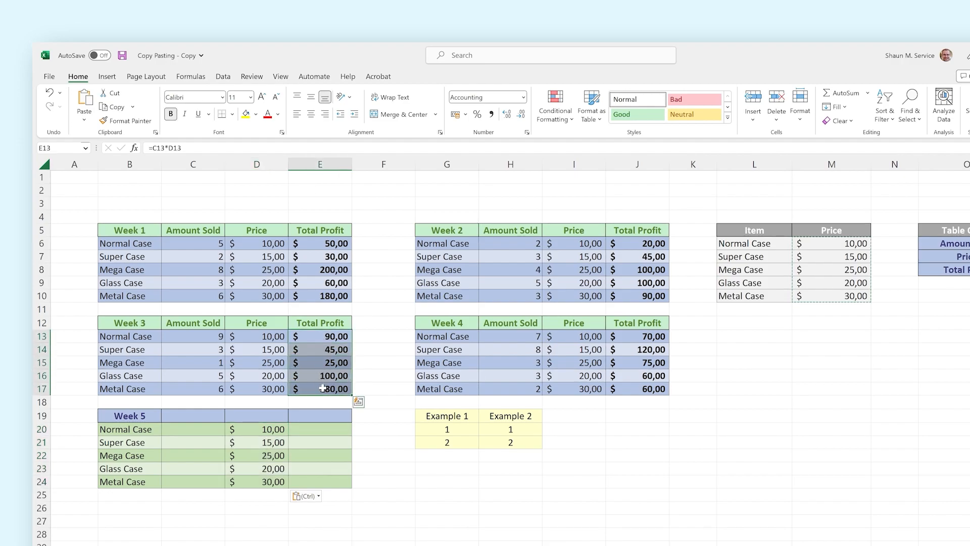
{"action": "right_click", "coordinate": [325, 387]}
{"action": "left_click", "coordinate": [349, 100]}
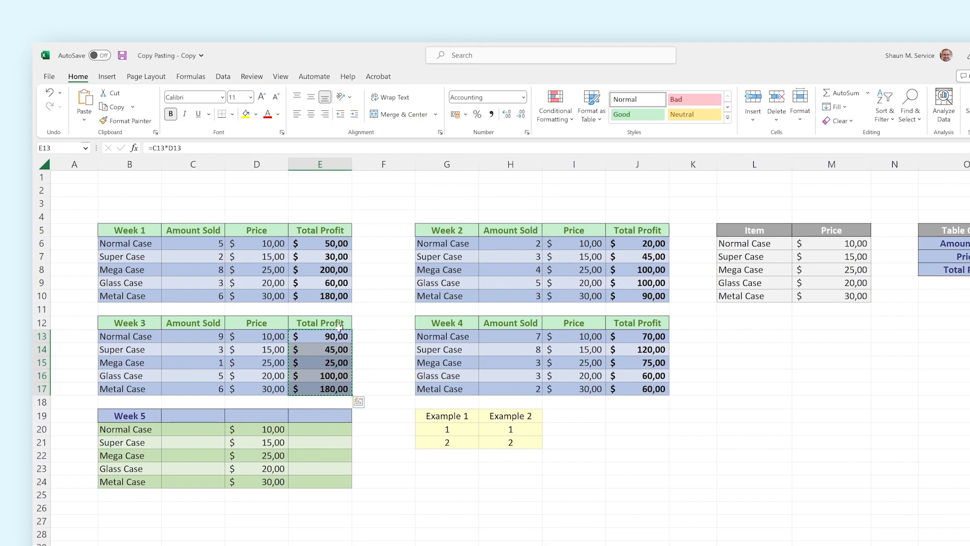
{"action": "left_click_drag", "start_coordinate": [331, 429], "coordinate": [328, 482]}
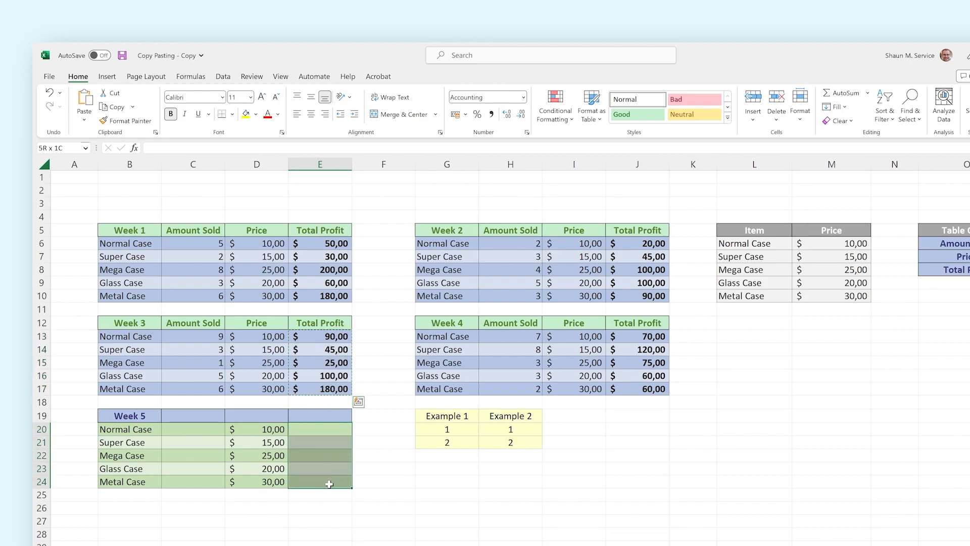
{"action": "right_click", "coordinate": [329, 433]}
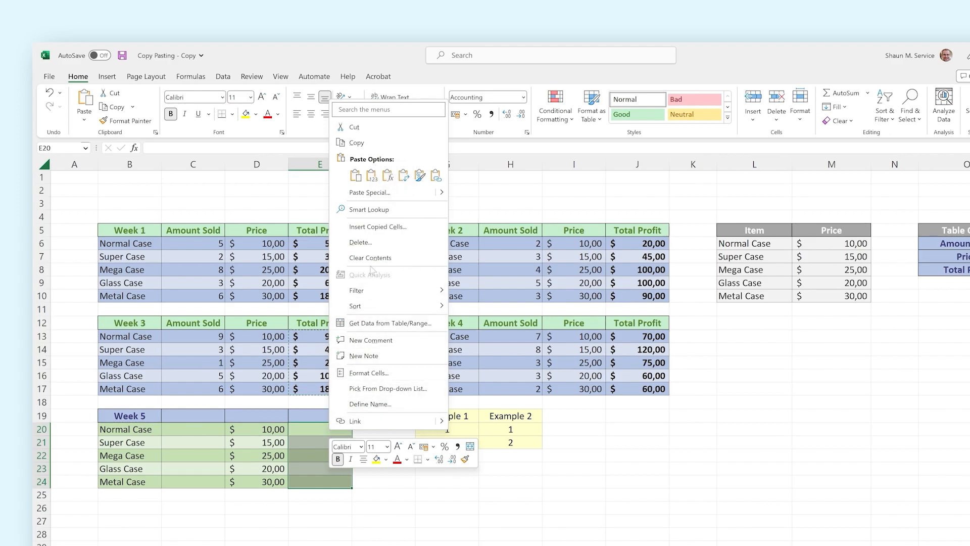
{"action": "left_click", "coordinate": [387, 175]}
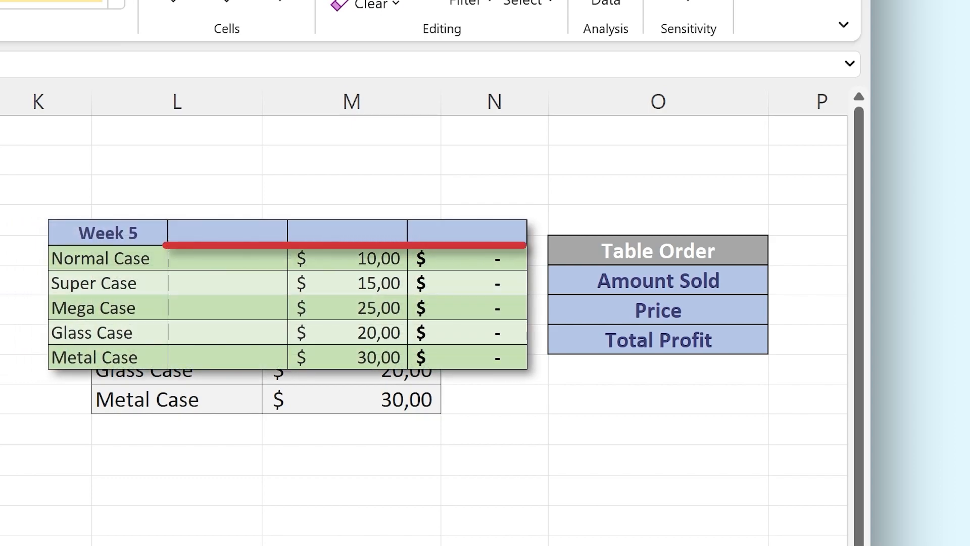
Step: Copy Amount Sold, Price and Total Profit from the Table Order list and paste them transposed into the Week 5 header row from C19
{"action": "left_click_drag", "start_coordinate": [581, 284], "coordinate": [594, 341]}
{"action": "right_click", "coordinate": [594, 341]}
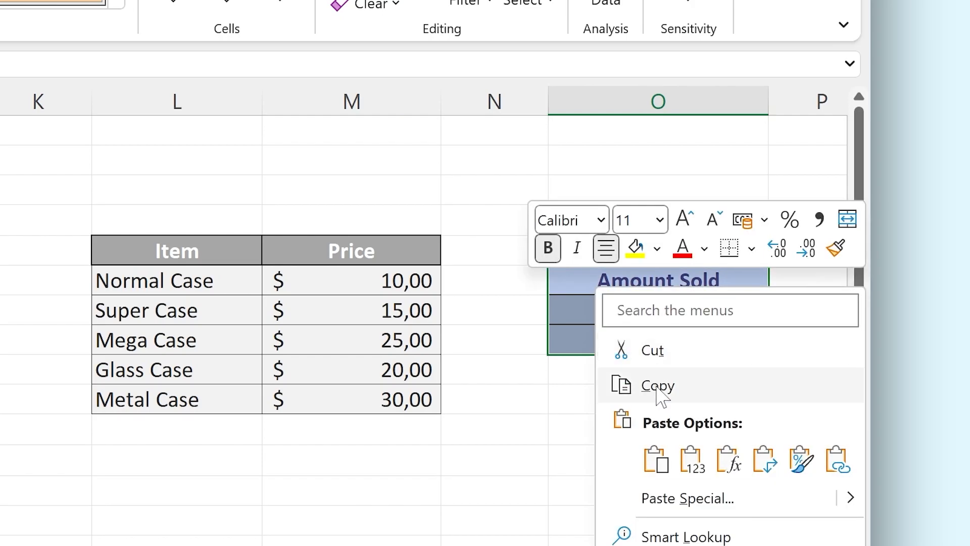
{"action": "left_click", "coordinate": [657, 387]}
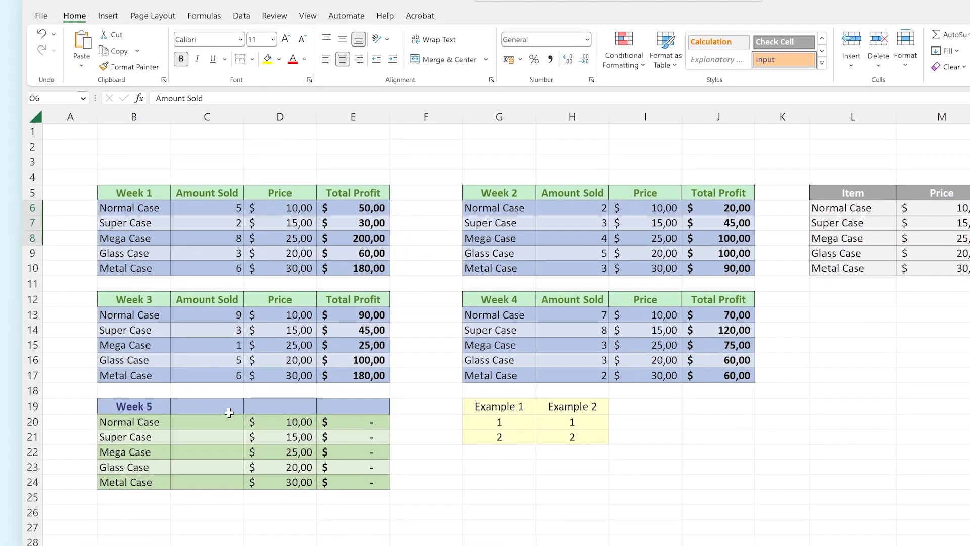
{"action": "left_click", "coordinate": [209, 406]}
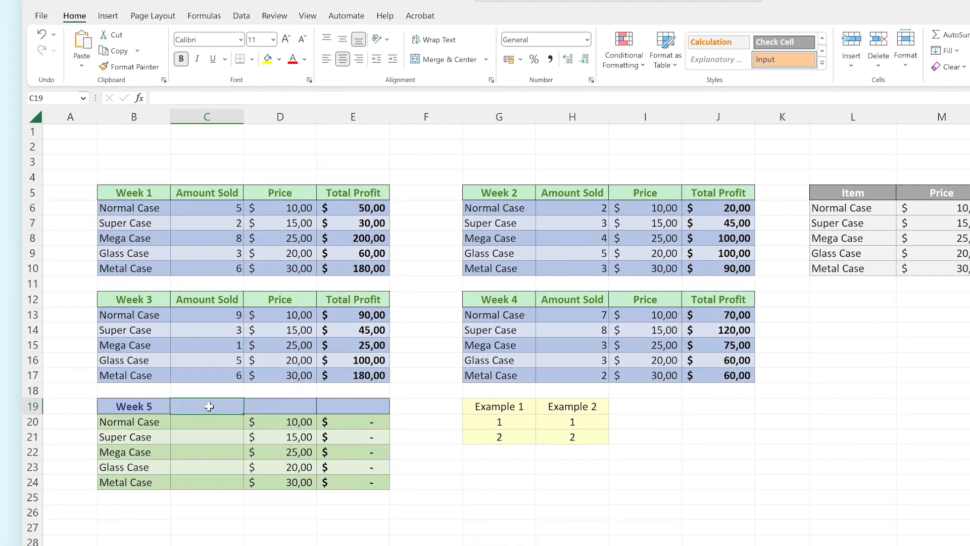
{"action": "right_click", "coordinate": [209, 407]}
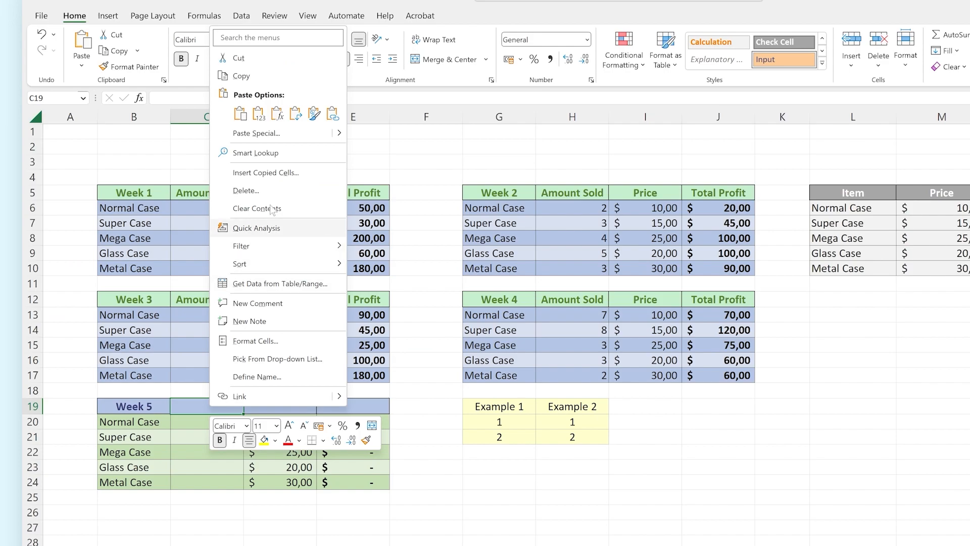
{"action": "left_click", "coordinate": [295, 113]}
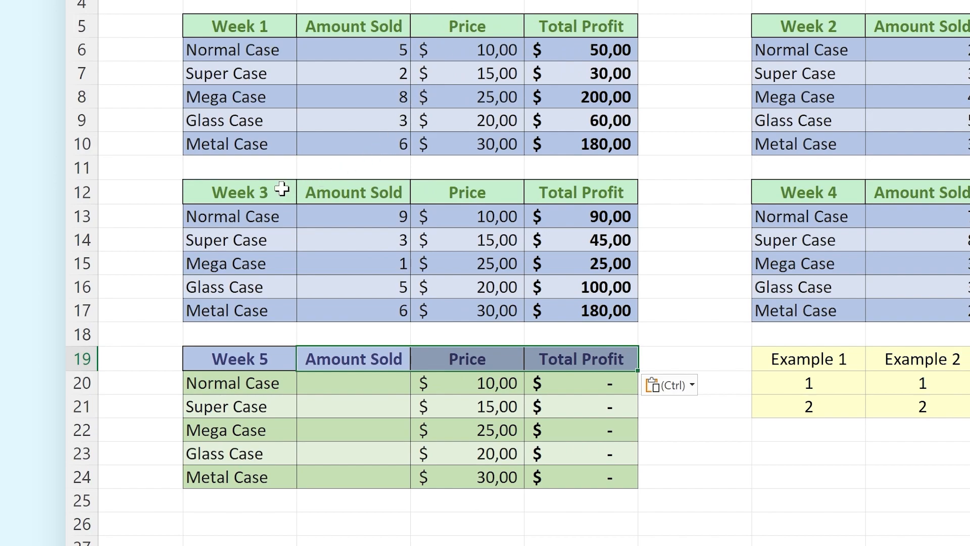
Step: Copy the Week 3 table B12:E17 and paste only its formatting onto the Week 5 table B19:E24
{"action": "left_click_drag", "start_coordinate": [255, 191], "coordinate": [602, 309]}
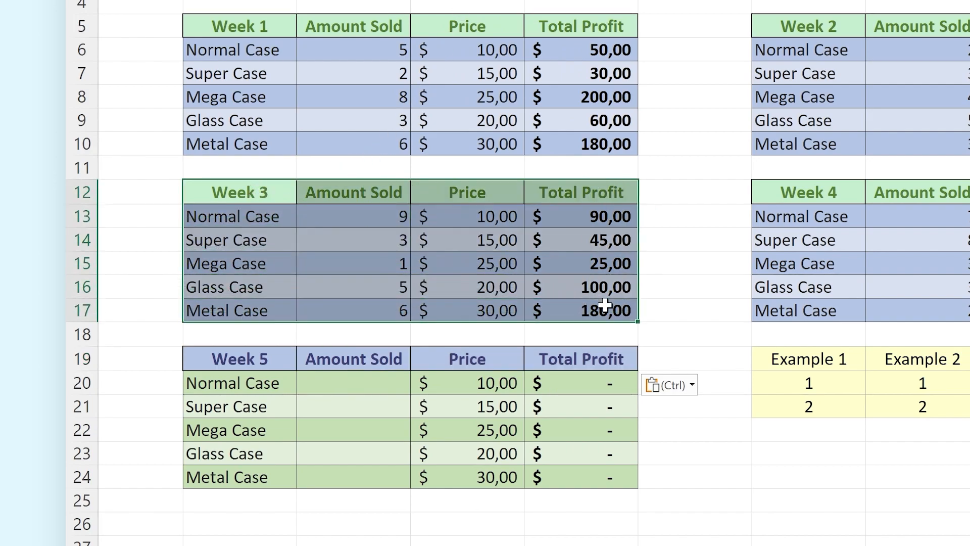
{"action": "right_click", "coordinate": [611, 310]}
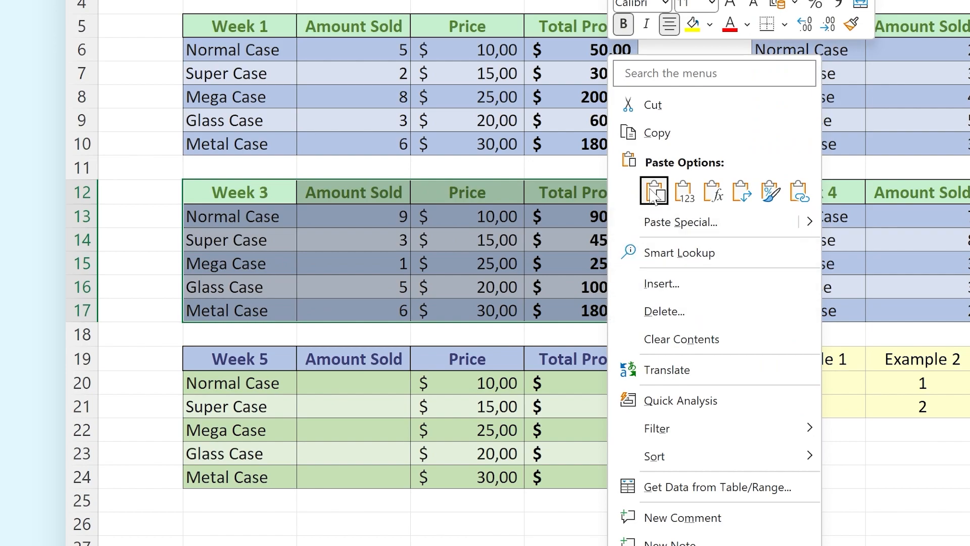
{"action": "left_click", "coordinate": [652, 134]}
{"action": "left_click", "coordinate": [253, 358]}
{"action": "left_click_drag", "start_coordinate": [254, 358], "coordinate": [583, 475]}
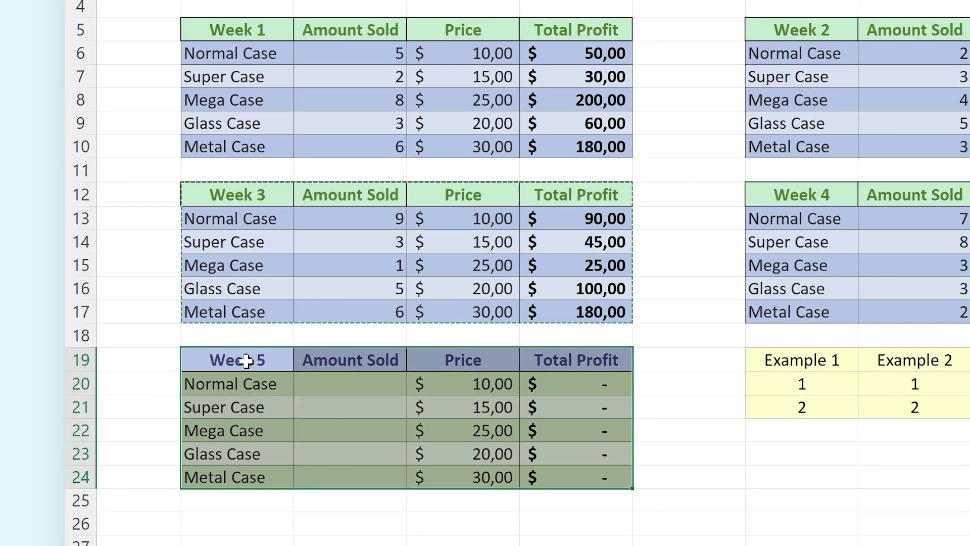
{"action": "right_click", "coordinate": [246, 360]}
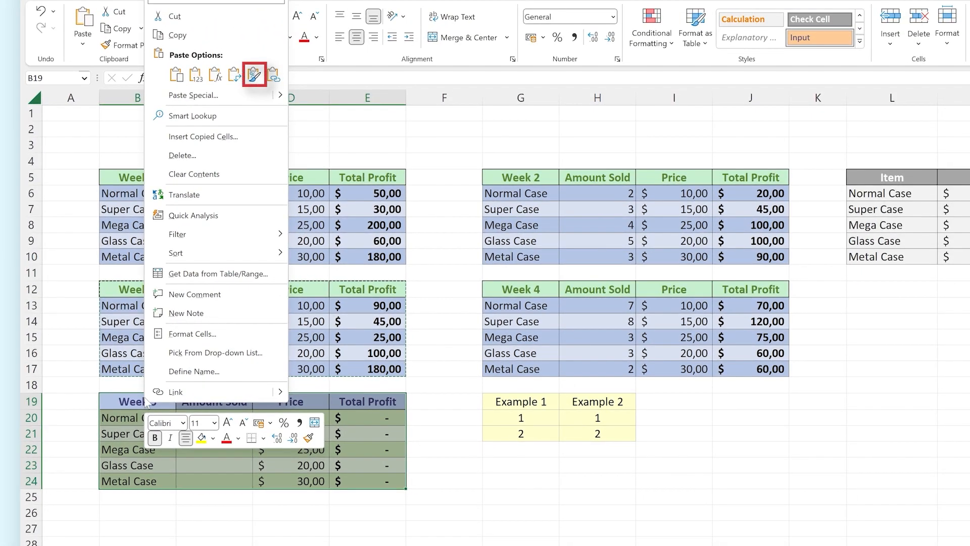
{"action": "left_click", "coordinate": [253, 75]}
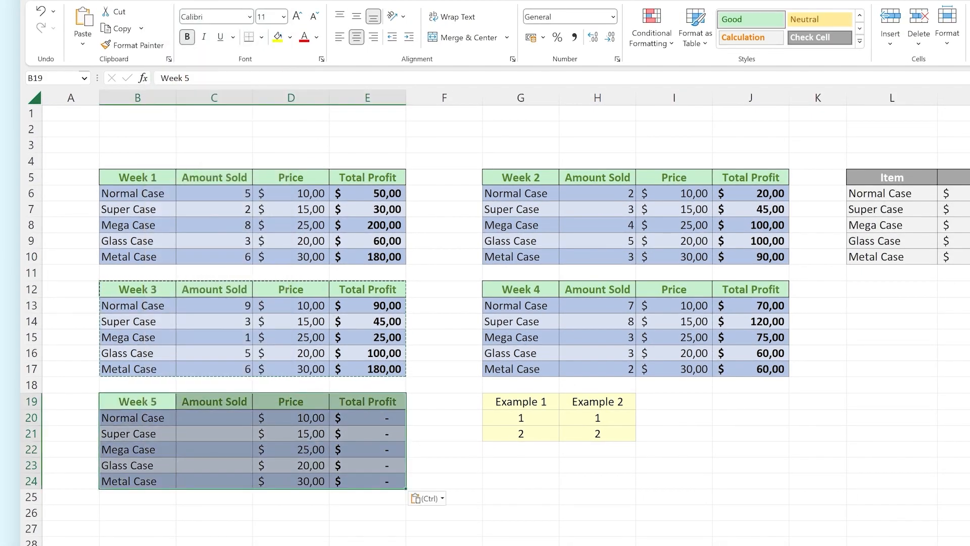
{"action": "left_click", "coordinate": [253, 118]}
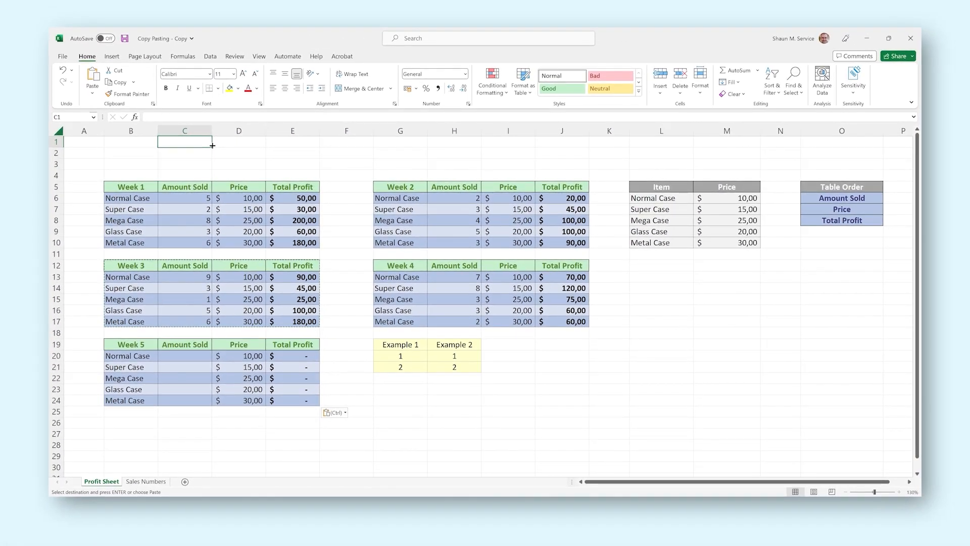
Step: Copy the Week 5 figures F4:F8 from the Sales Numbers sheet and paste them as links into C20:C24 of the Profit Sheet
{"action": "left_click", "coordinate": [153, 483]}
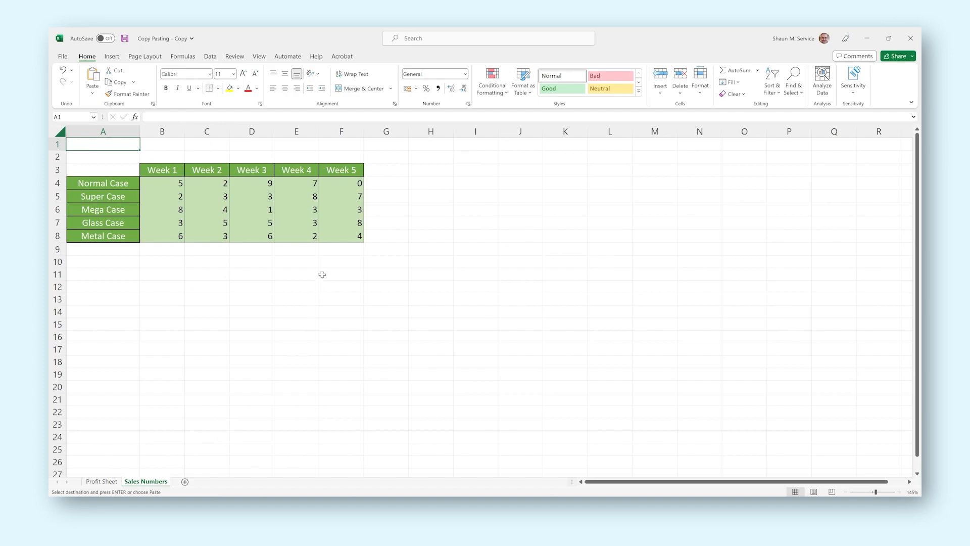
{"action": "left_click_drag", "start_coordinate": [350, 181], "coordinate": [352, 238]}
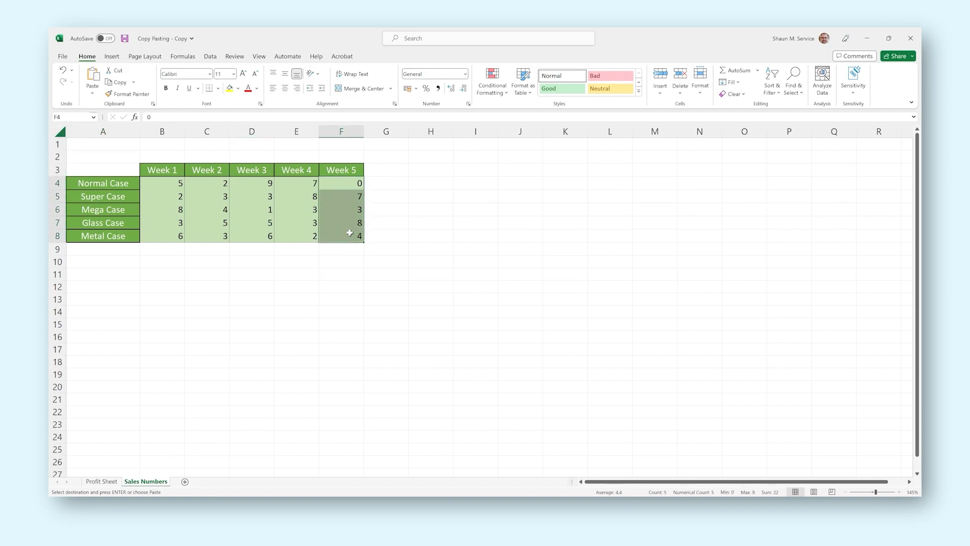
{"action": "right_click", "coordinate": [353, 242]}
{"action": "left_click", "coordinate": [374, 252]}
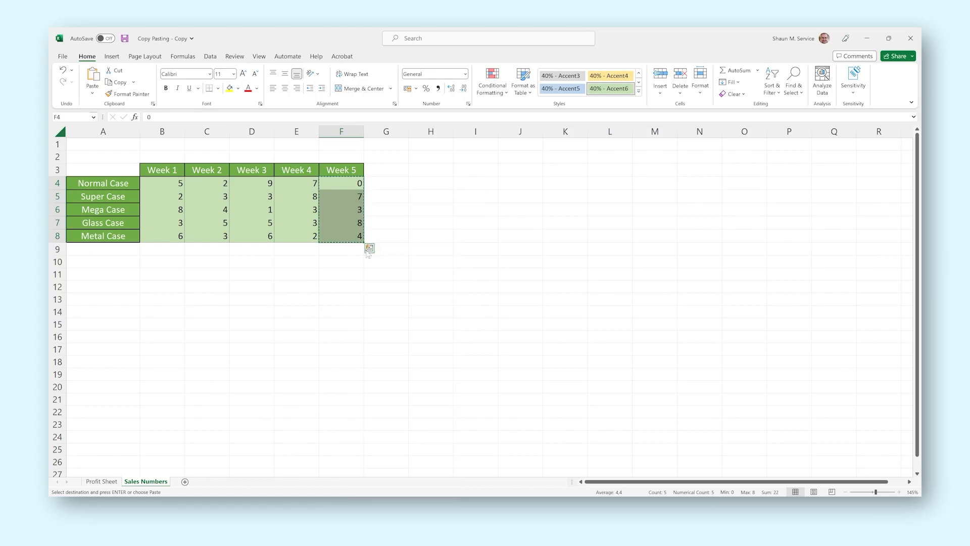
{"action": "left_click", "coordinate": [107, 487]}
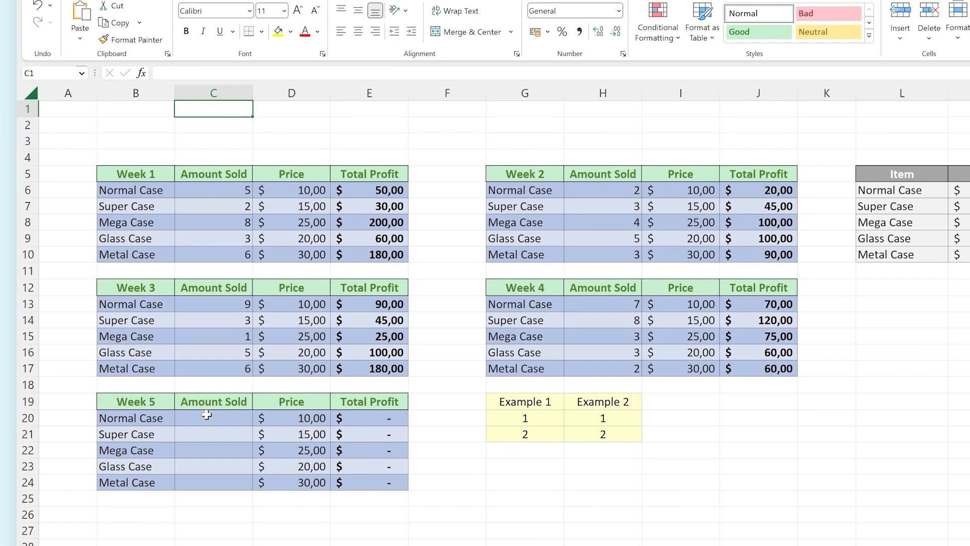
{"action": "left_click_drag", "start_coordinate": [199, 416], "coordinate": [222, 479]}
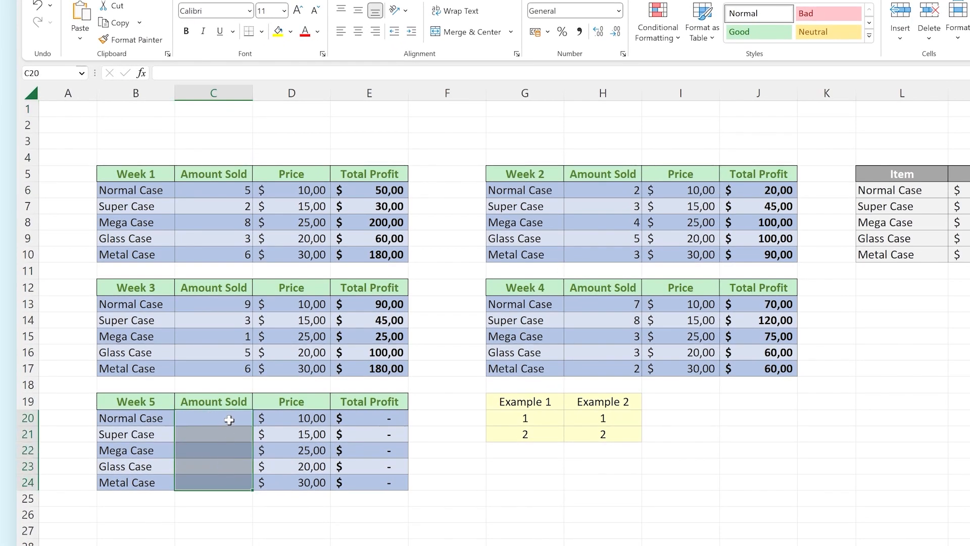
{"action": "right_click", "coordinate": [230, 418]}
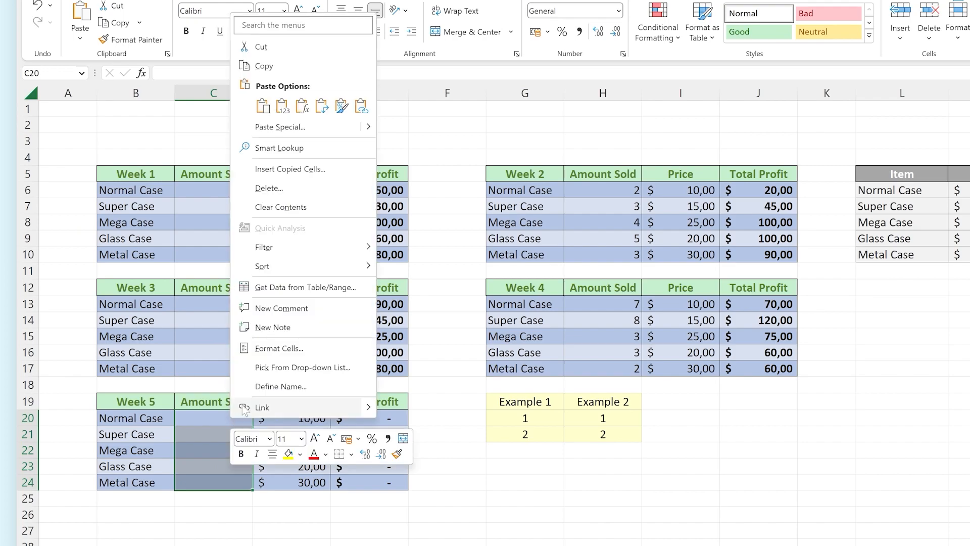
{"action": "left_click", "coordinate": [361, 105]}
{"action": "left_click", "coordinate": [361, 121]}
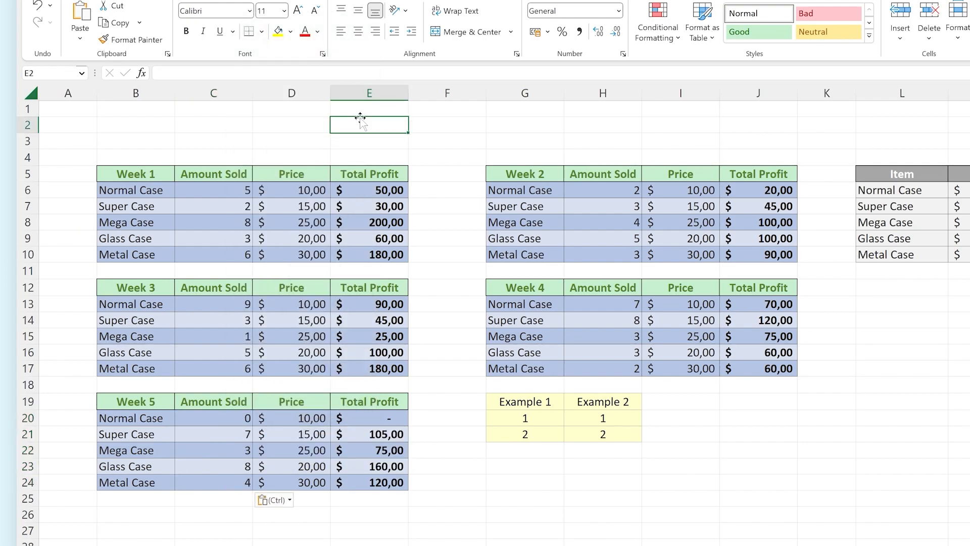
Step: Enter 1 as the Week 5 Normal Case figure in F4 of the Sales Numbers sheet, and return to the Profit Sheet
{"action": "left_click", "coordinate": [283, 545]}
{"action": "left_click", "coordinate": [442, 169]}
{"action": "type", "text": "1"}
{"action": "key", "text": "Return"}
{"action": "left_click", "coordinate": [146, 545]}
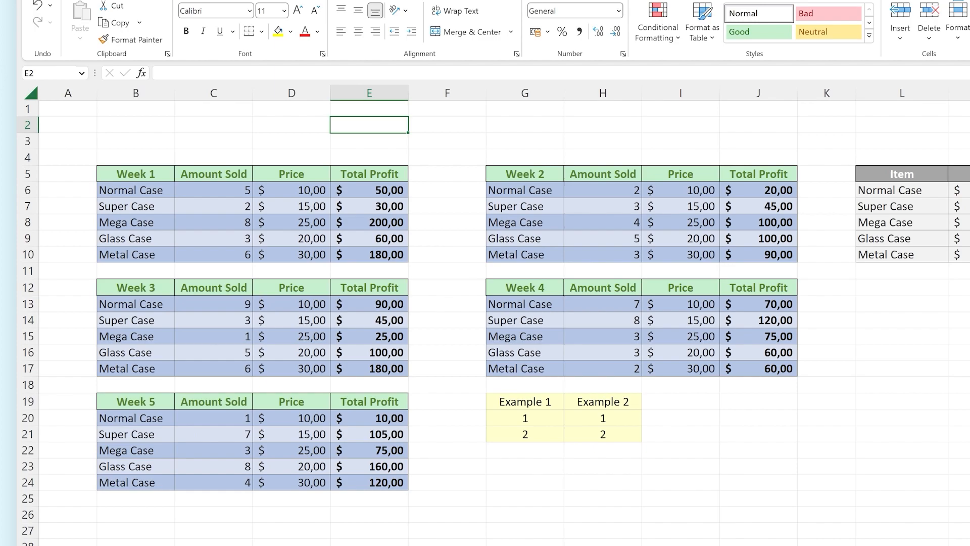
Step: Copy the empty cell B25 and bring up the extended Paste Special options for C25 to examine them
{"action": "left_click", "coordinate": [131, 498]}
{"action": "key", "text": "ctrl+c"}
{"action": "right_click", "coordinate": [206, 498]}
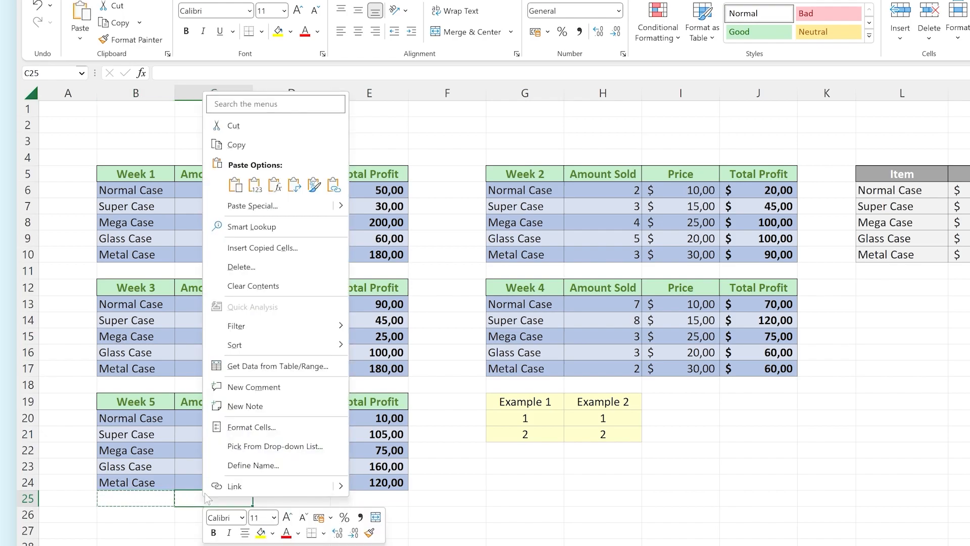
{"action": "mouse_move", "coordinate": [345, 206]}
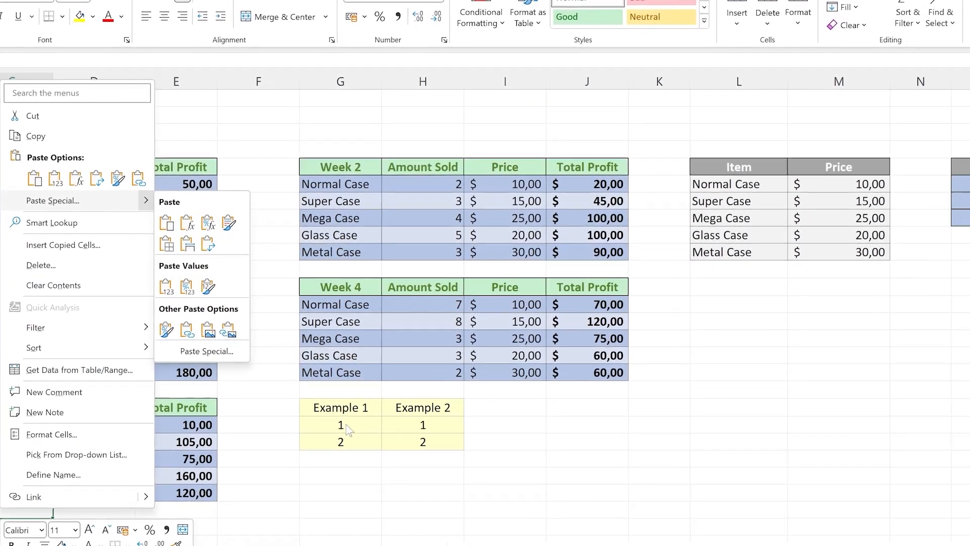
Step: Copy the Example 1 values G20:G21 and paste them onto the Example 2 cells H20:H21 using Paste Special with the Add operation
{"action": "left_click_drag", "start_coordinate": [529, 422], "coordinate": [530, 436]}
{"action": "right_click", "coordinate": [245, 445]}
{"action": "left_click", "coordinate": [275, 61]}
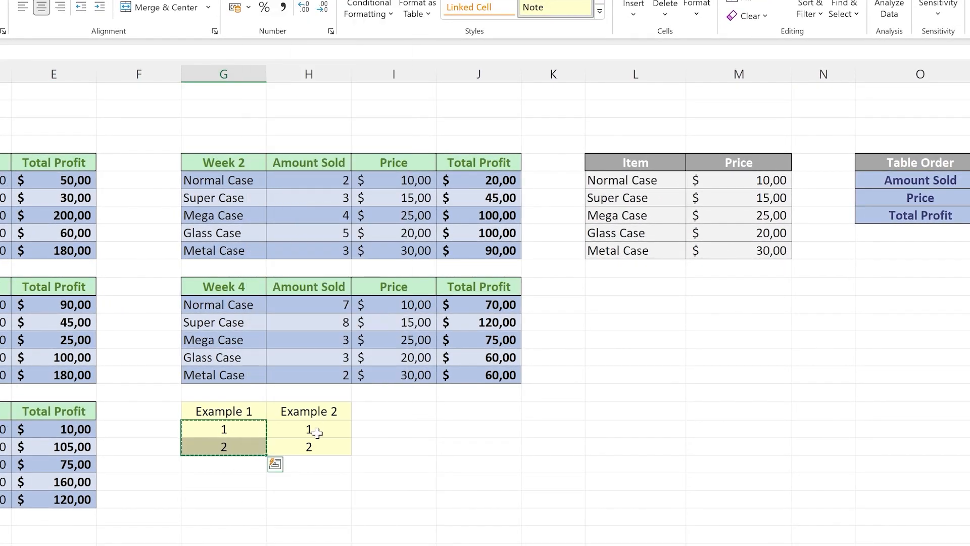
{"action": "left_click_drag", "start_coordinate": [316, 429], "coordinate": [319, 447]}
{"action": "right_click", "coordinate": [323, 432]}
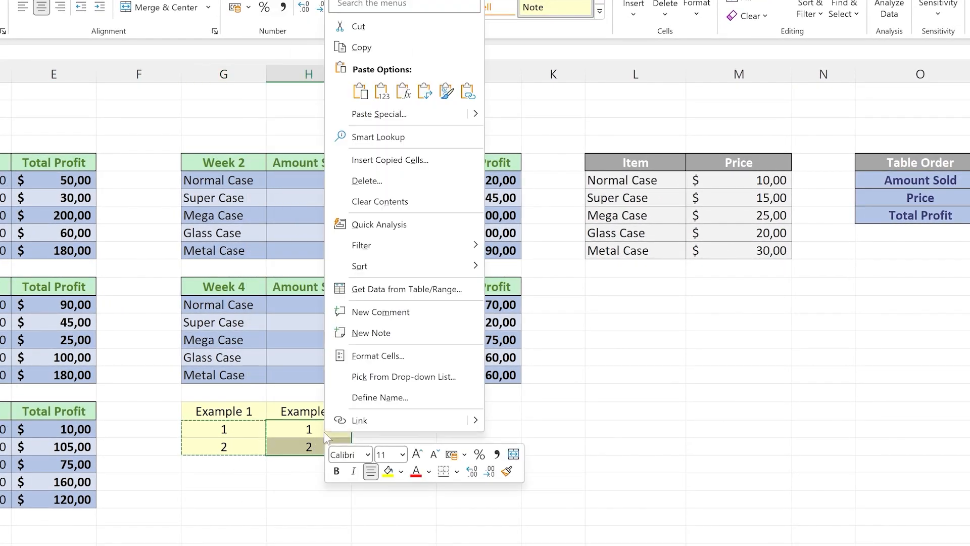
{"action": "mouse_move", "coordinate": [476, 120]}
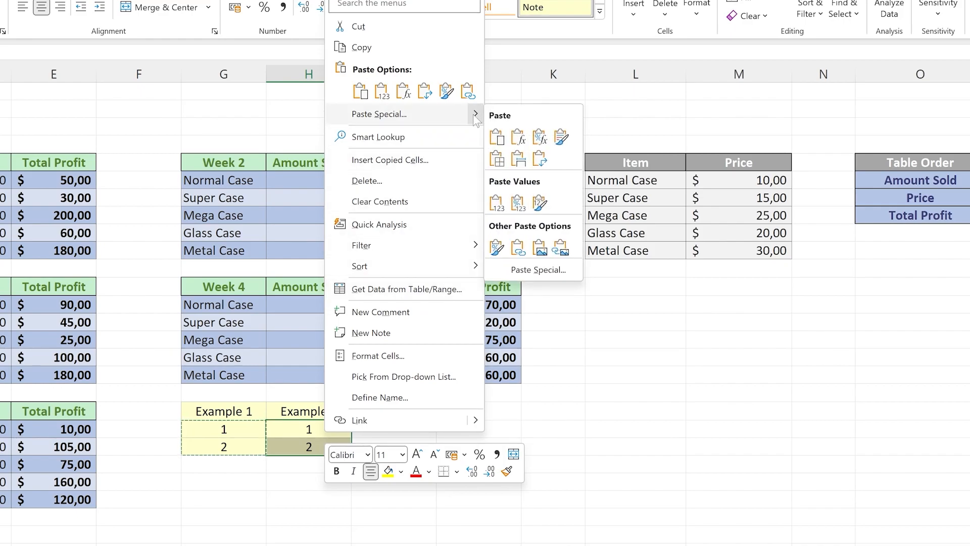
{"action": "left_click", "coordinate": [549, 272]}
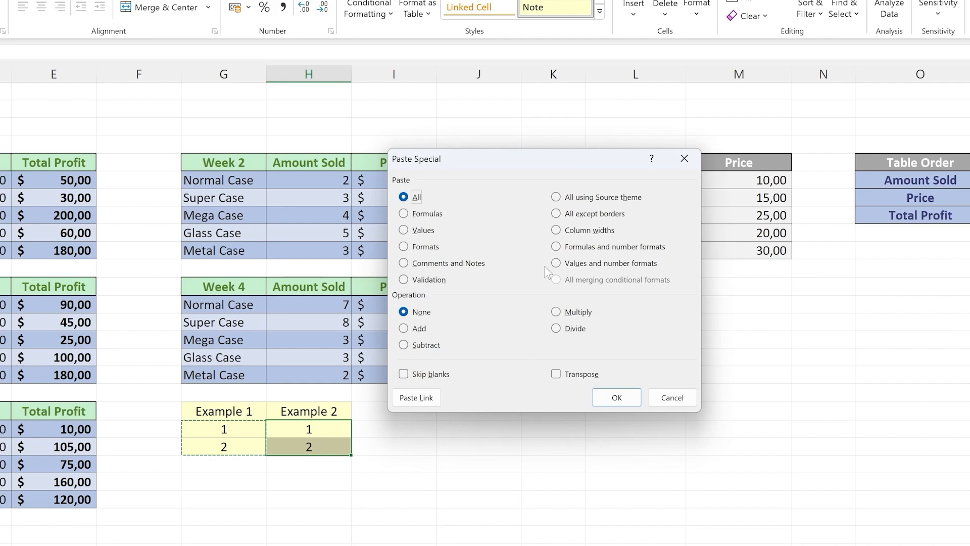
{"action": "left_click", "coordinate": [416, 331]}
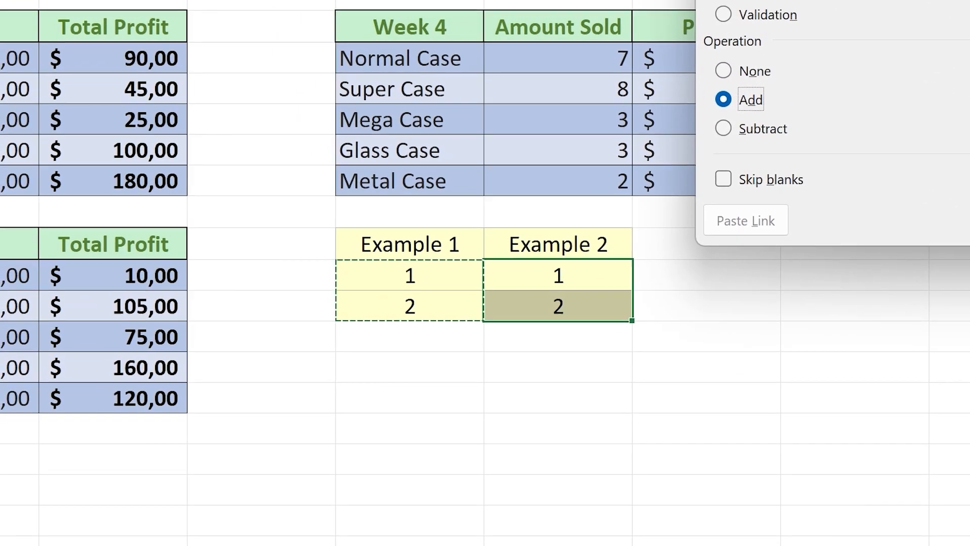
{"action": "left_click", "coordinate": [617, 398]}
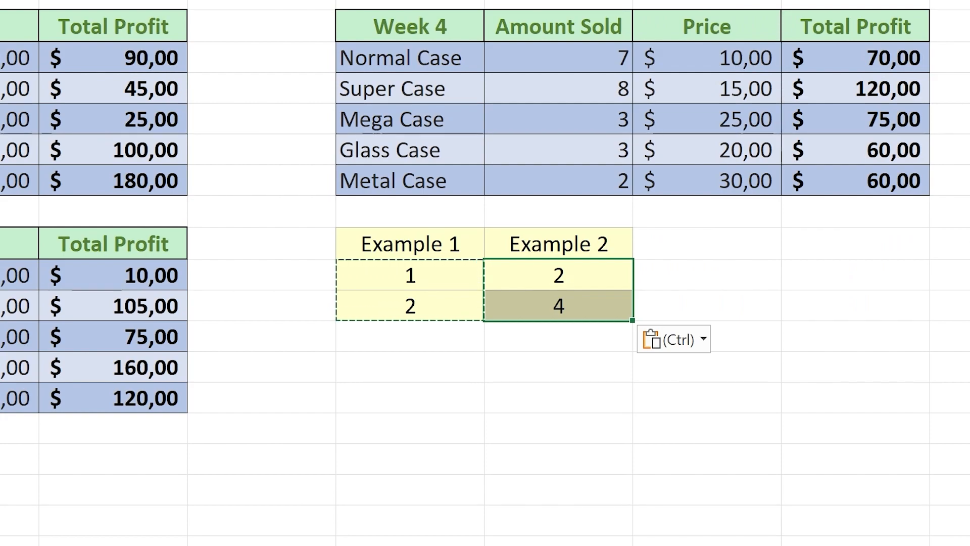
{"action": "left_click", "coordinate": [558, 541]}
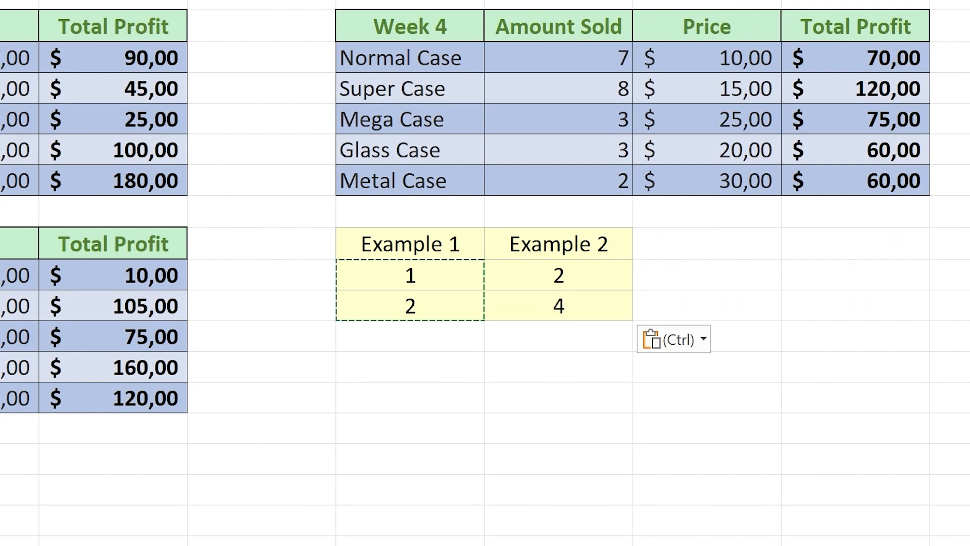